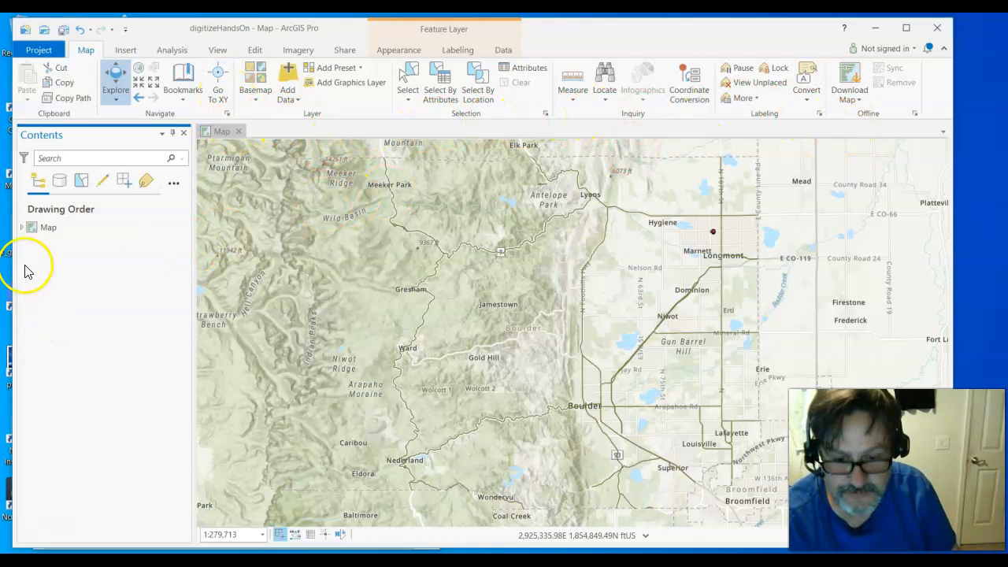
Step: Expand the map's layer list and switch the World Topographic Map and World Hillshade layers off and back on
click(22, 228)
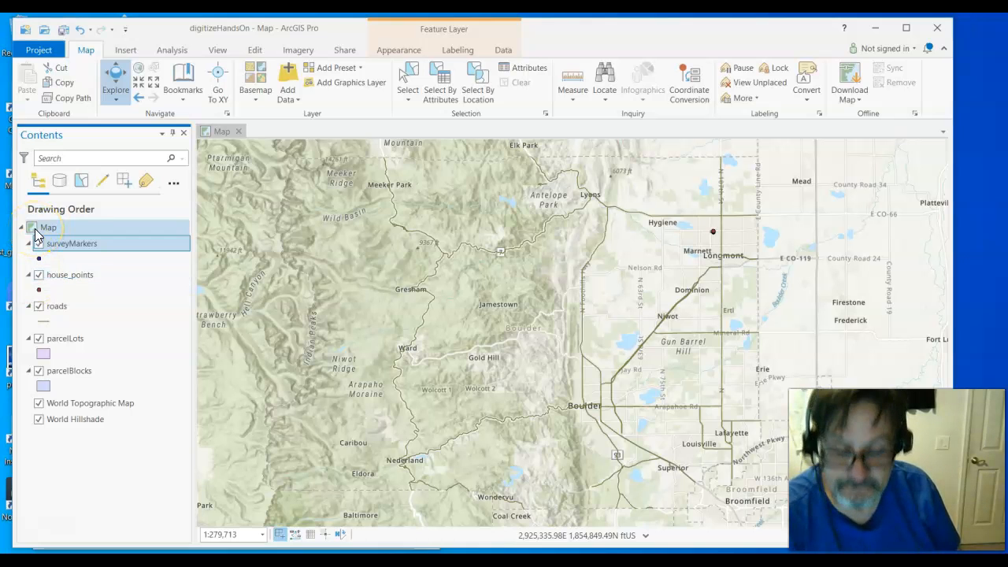
click(38, 419)
click(39, 403)
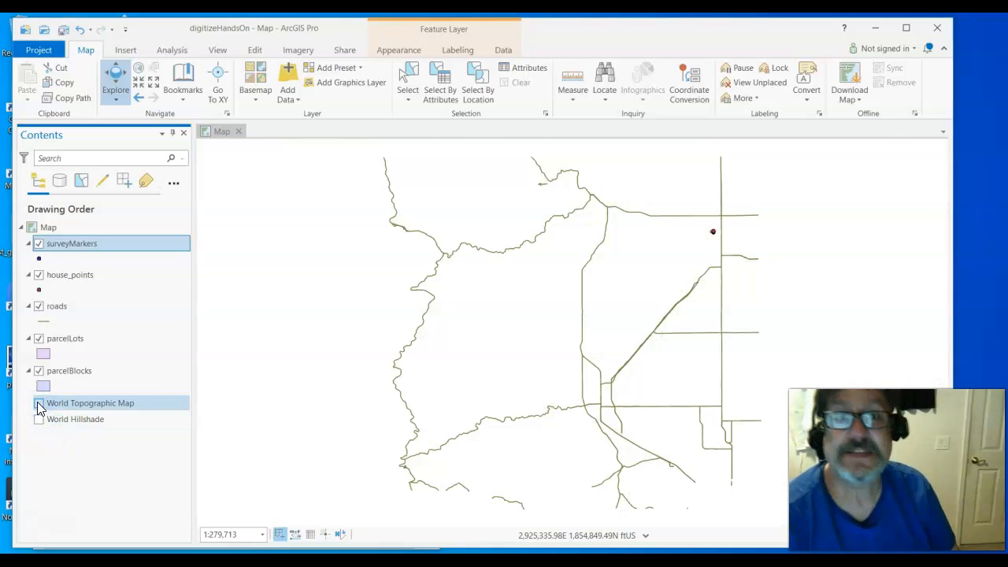
click(39, 403)
click(39, 419)
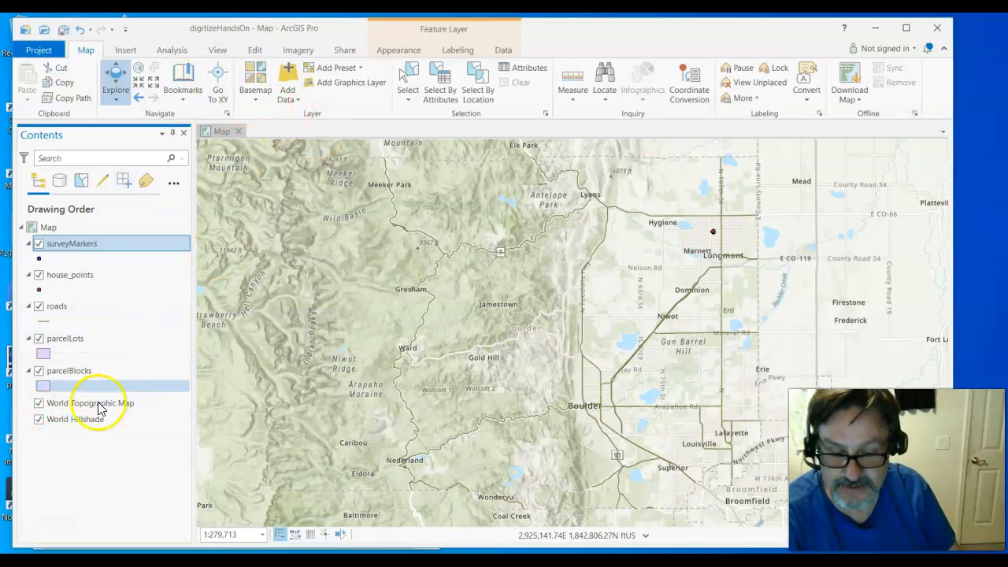
Step: Browse the gallery of available basemaps and close it without choosing one
click(257, 108)
click(257, 98)
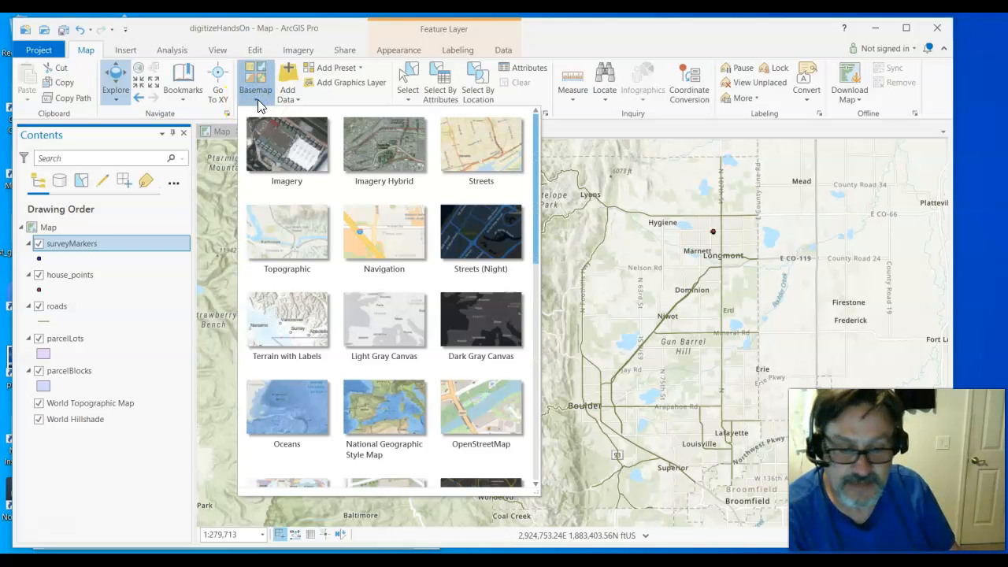
scroll(349, 395, down, 1)
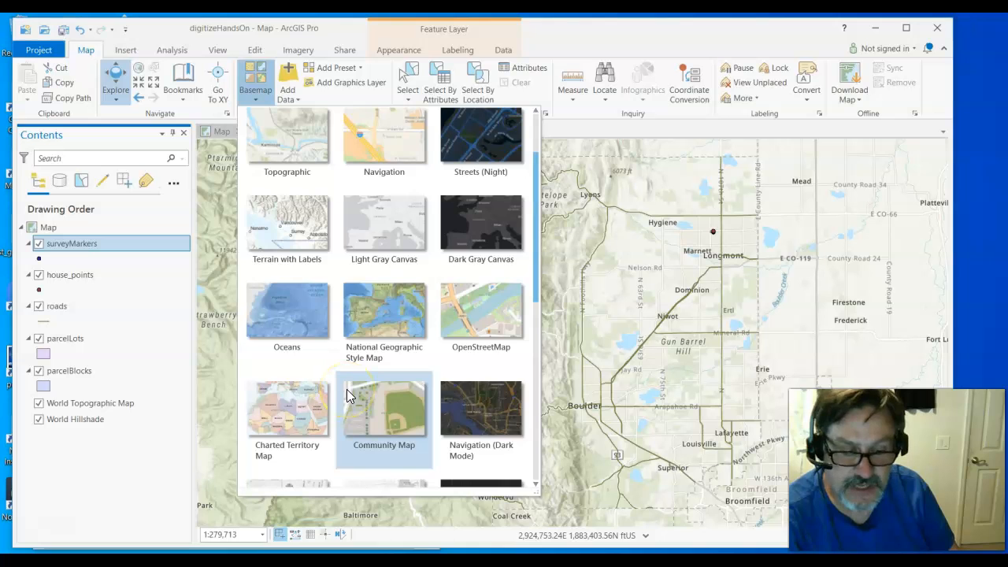
scroll(346, 389, down, 3)
scroll(346, 389, up, 4)
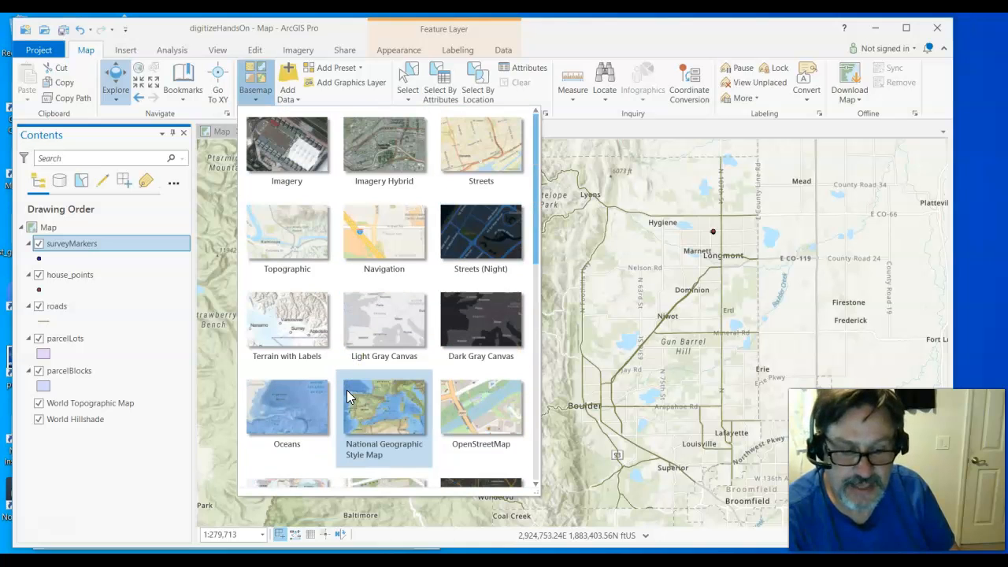
click(783, 35)
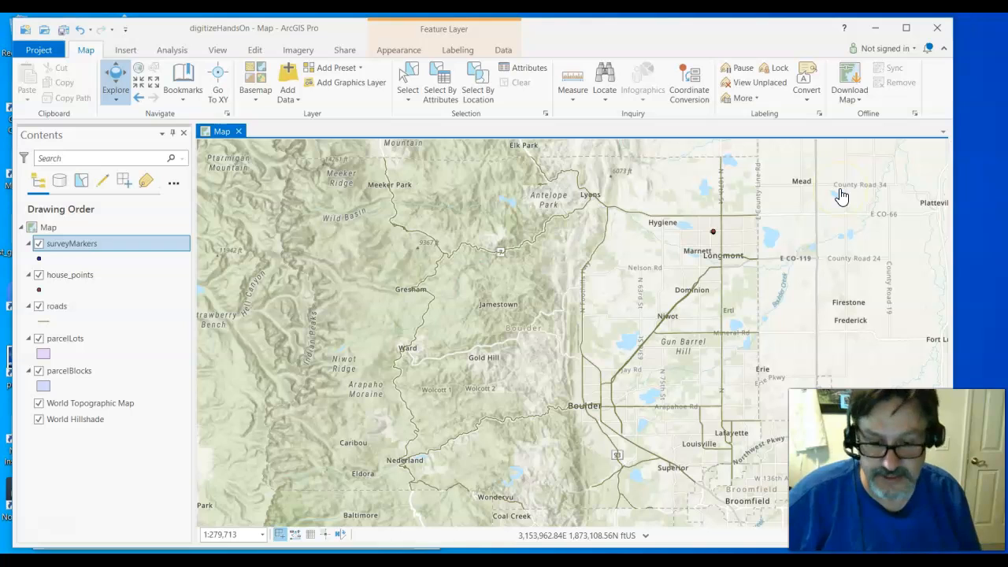
Step: Zoom to the parcelBlocks layer and centre the map on the parcel block between 16th and 17th Ave at a scale of 1:3,074
click(50, 372)
right_click(56, 379)
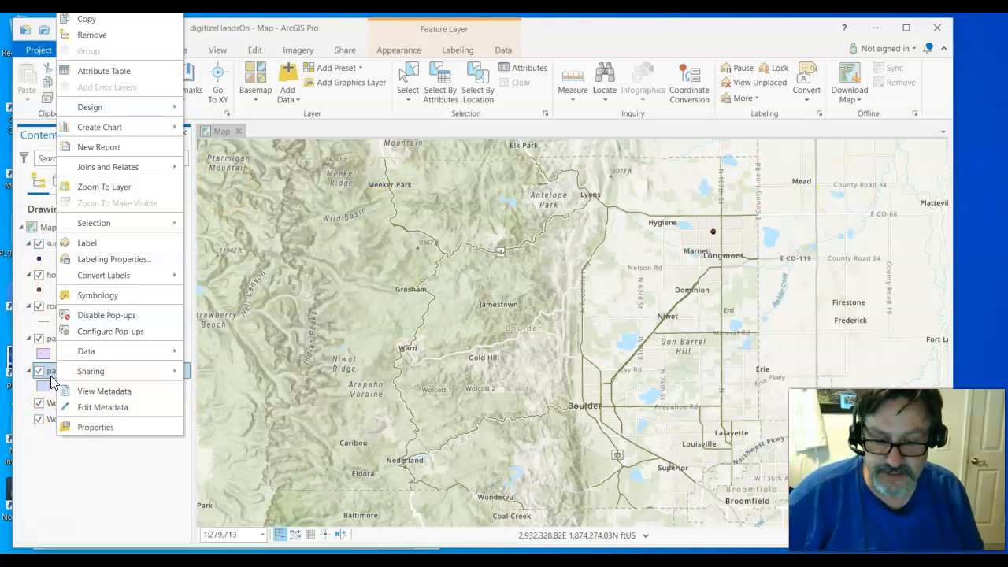
click(123, 190)
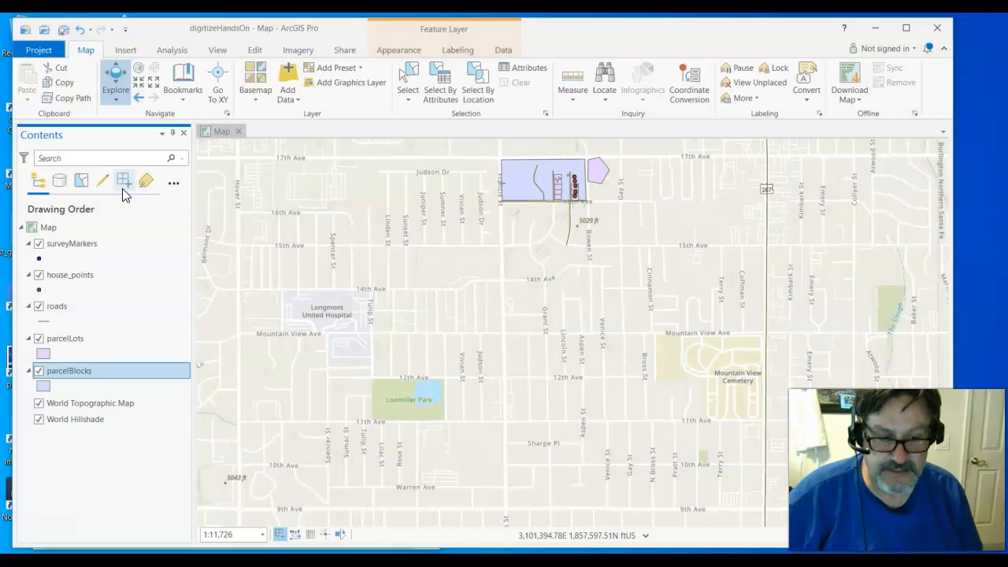
drag(515, 247, 506, 331)
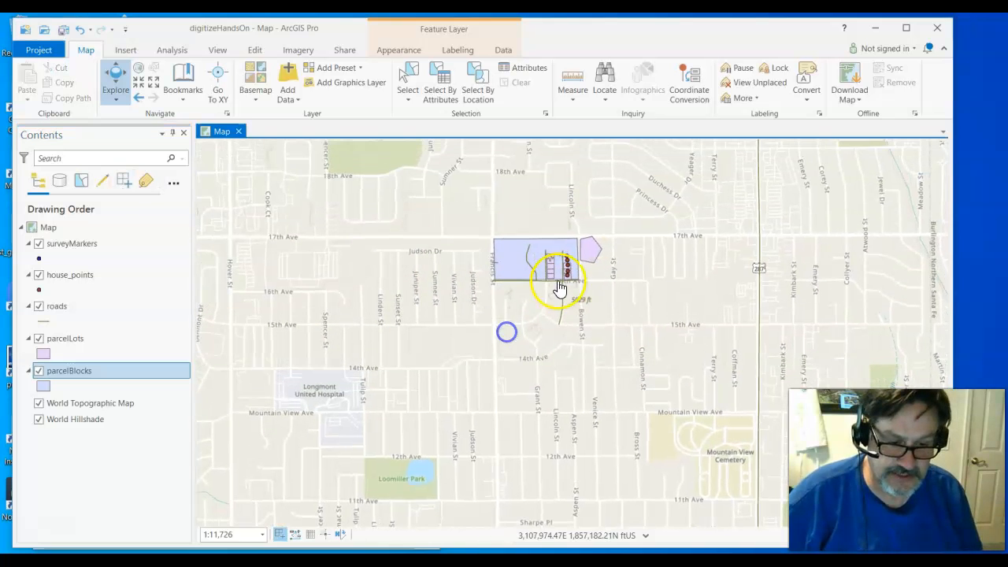
scroll(551, 291, up, 5)
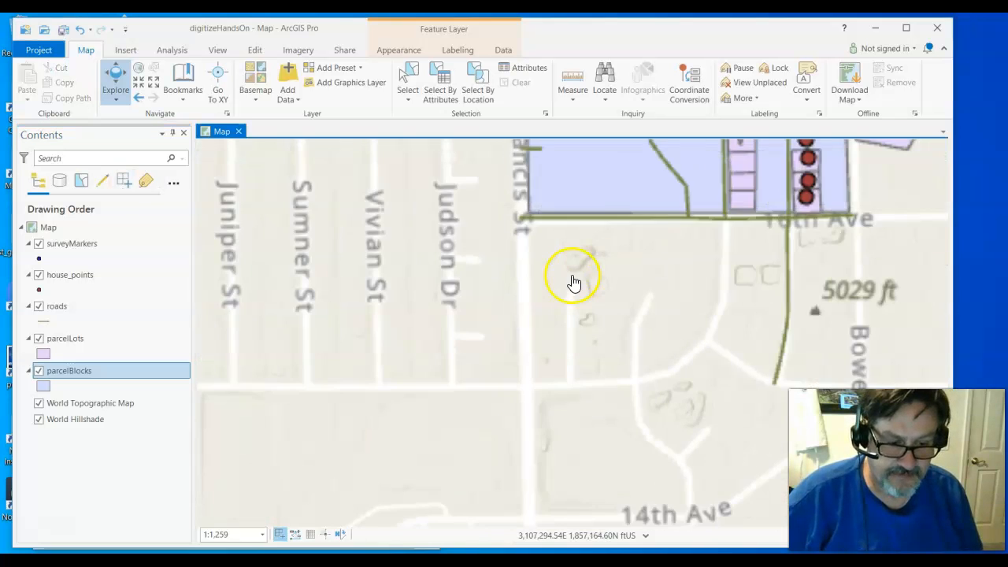
scroll(641, 275, down, 2)
click(639, 275)
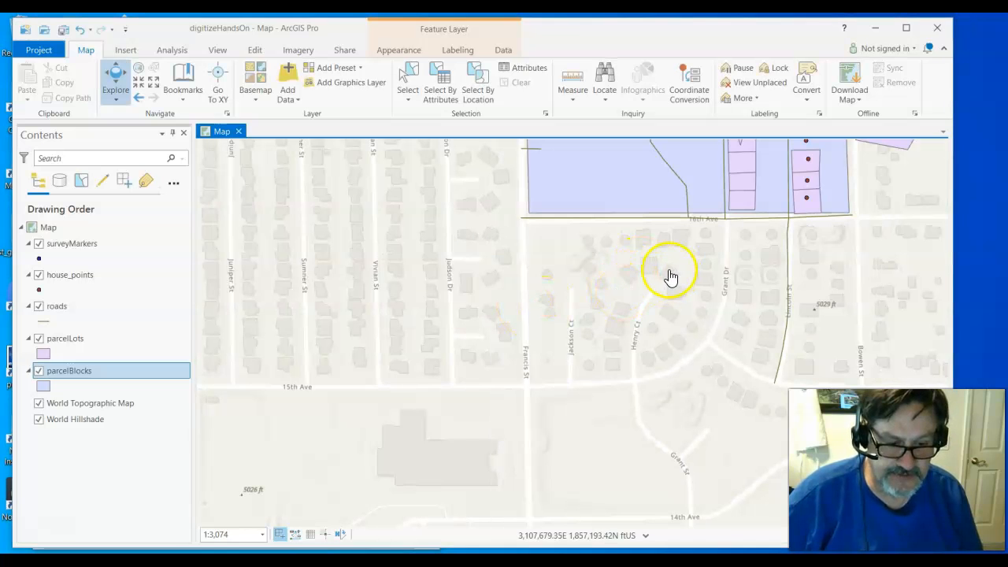
drag(654, 273, 457, 441)
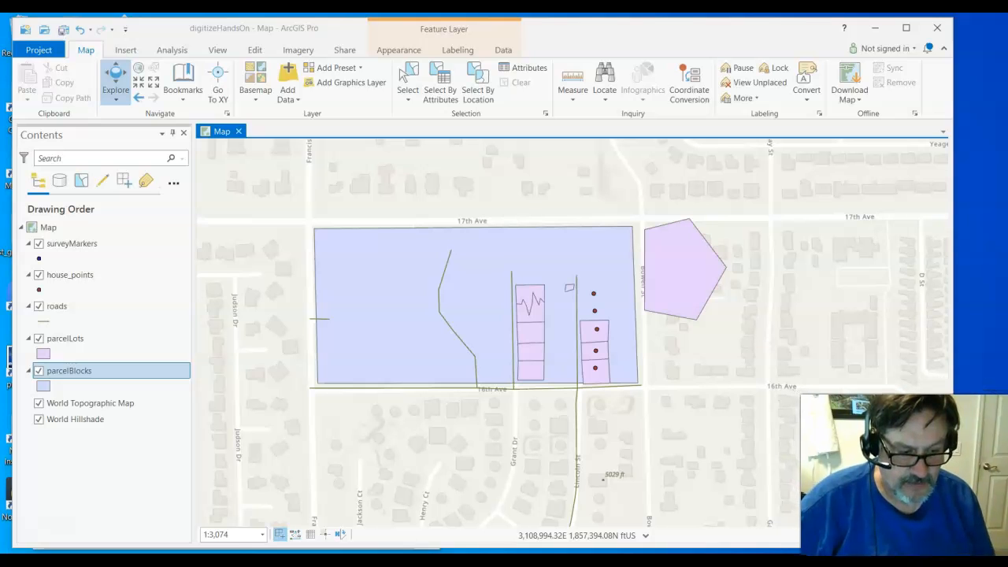
Step: Hide the World Topographic Map and World Hillshade layers and change the basemap to Imagery
click(146, 473)
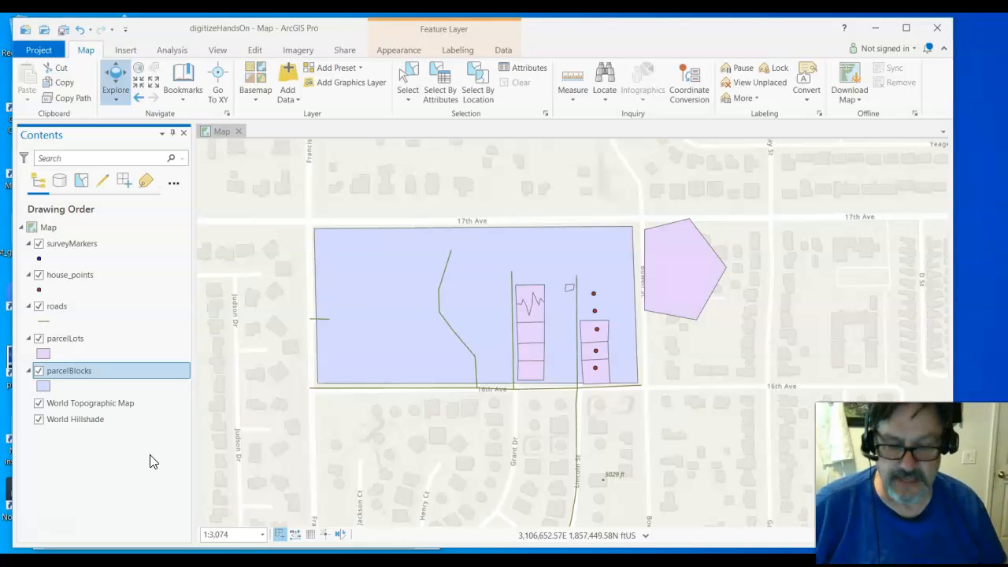
click(39, 408)
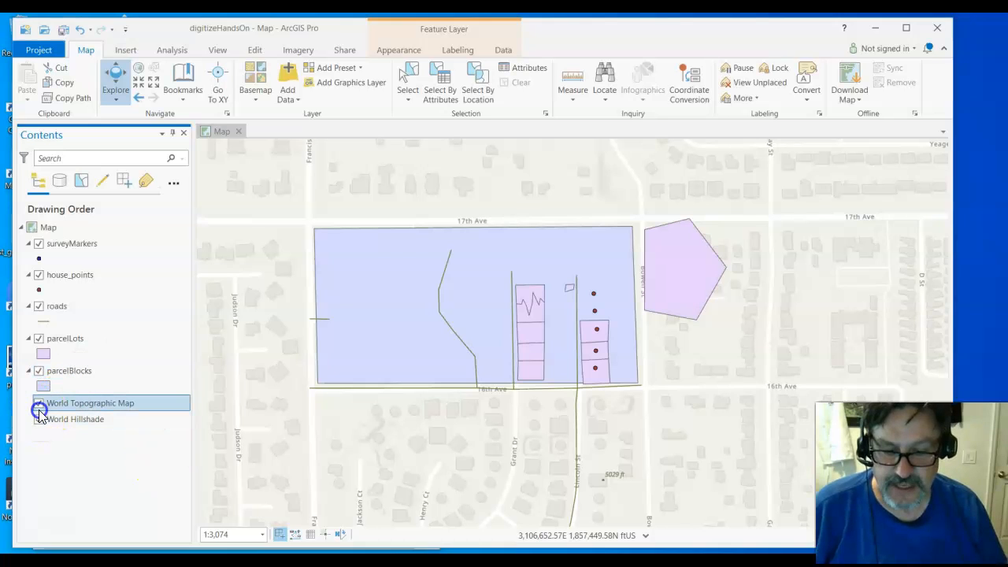
click(39, 404)
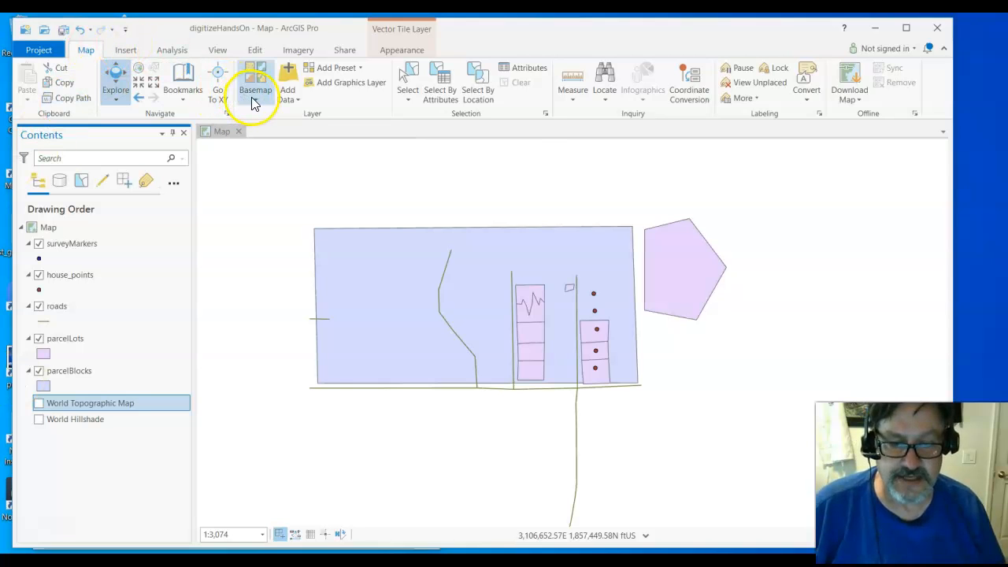
click(253, 92)
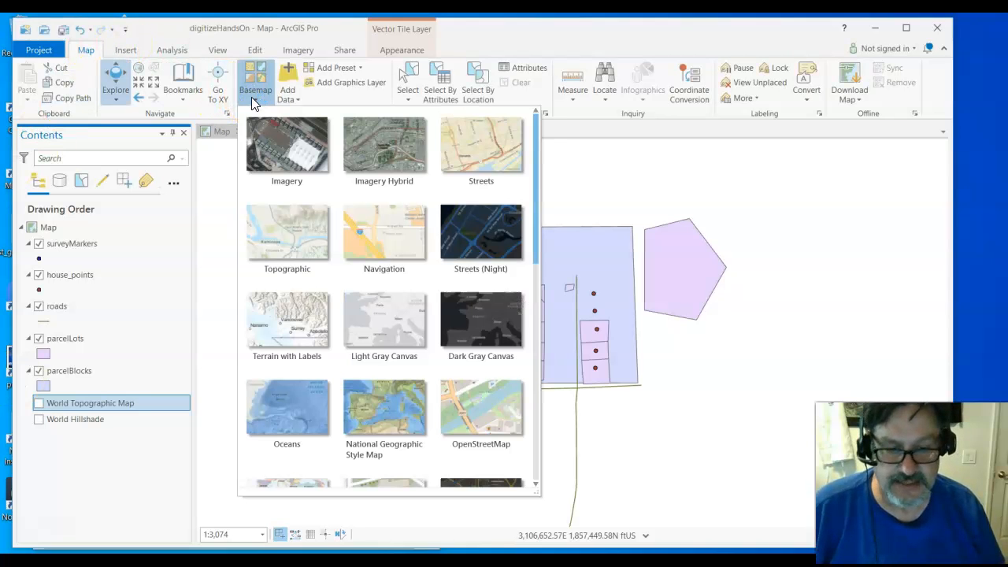
click(295, 157)
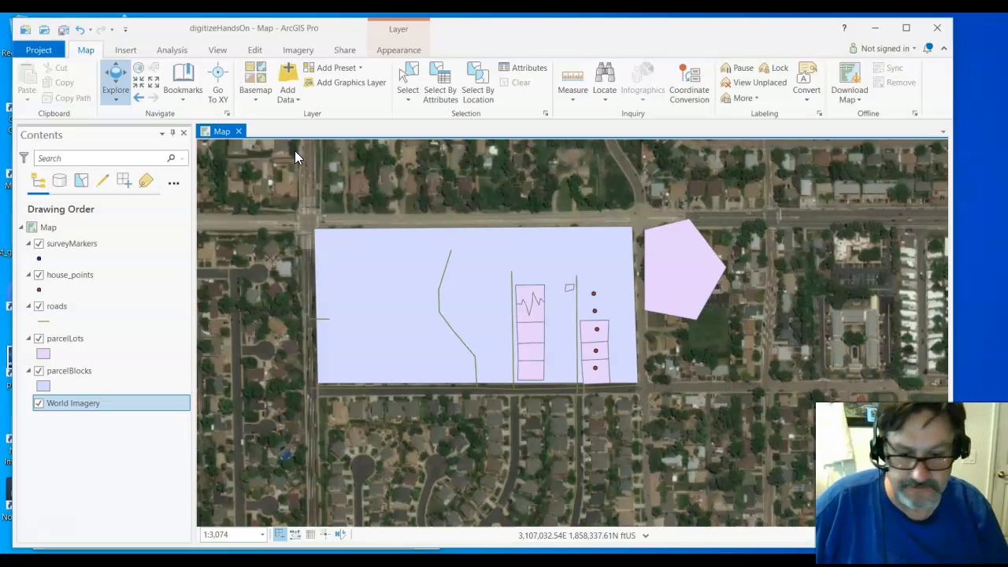
Step: Hide the parcelBlocks, roads, house_points and surveyMarkers layers, keeping only parcelLots over the imagery
click(292, 186)
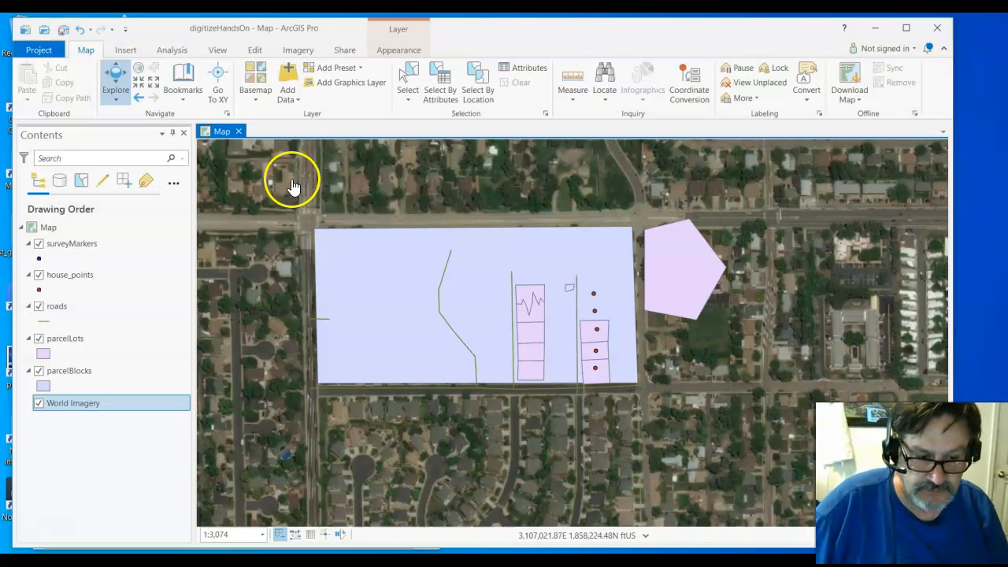
drag(541, 198, 504, 183)
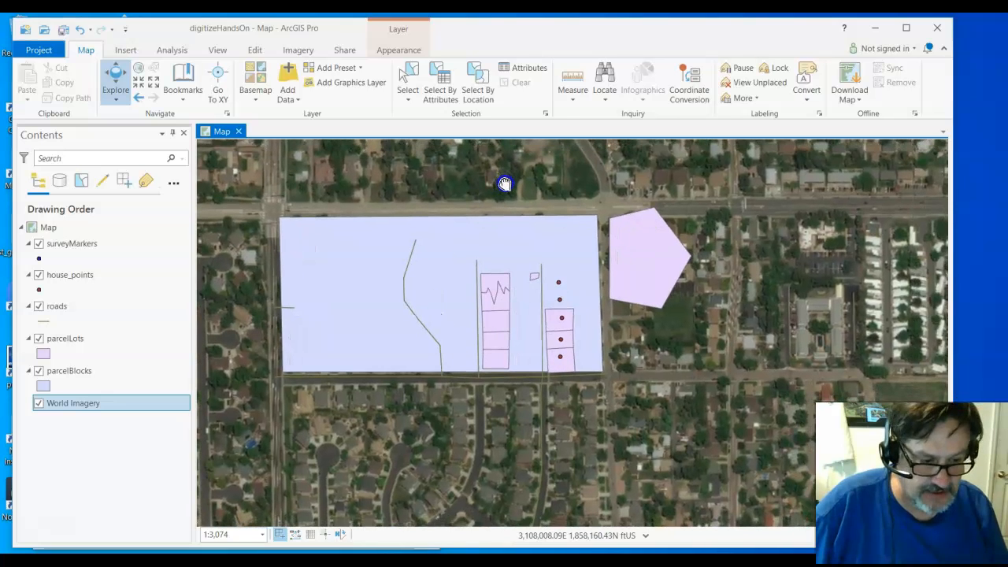
click(497, 170)
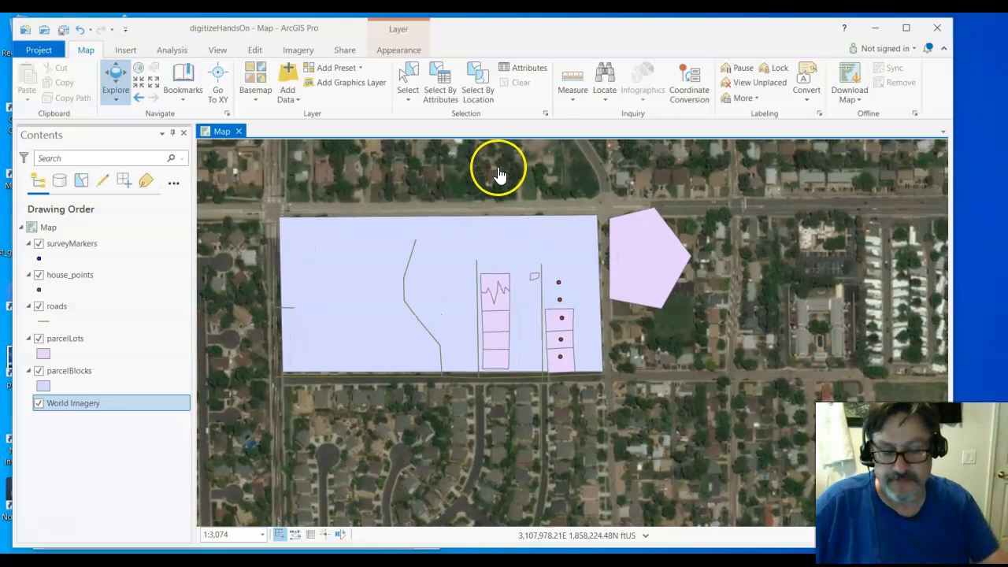
click(39, 372)
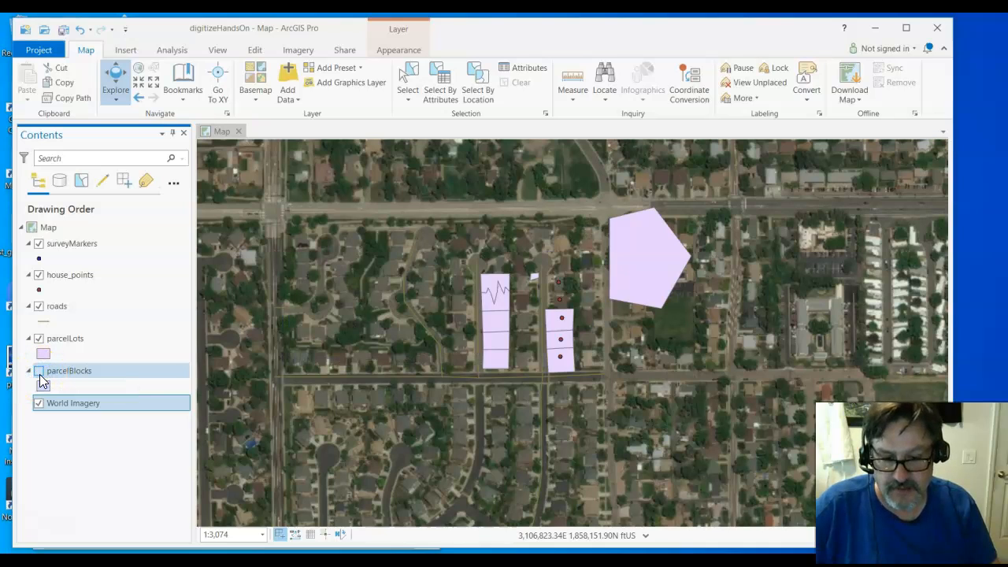
click(39, 306)
click(39, 274)
click(39, 243)
click(43, 322)
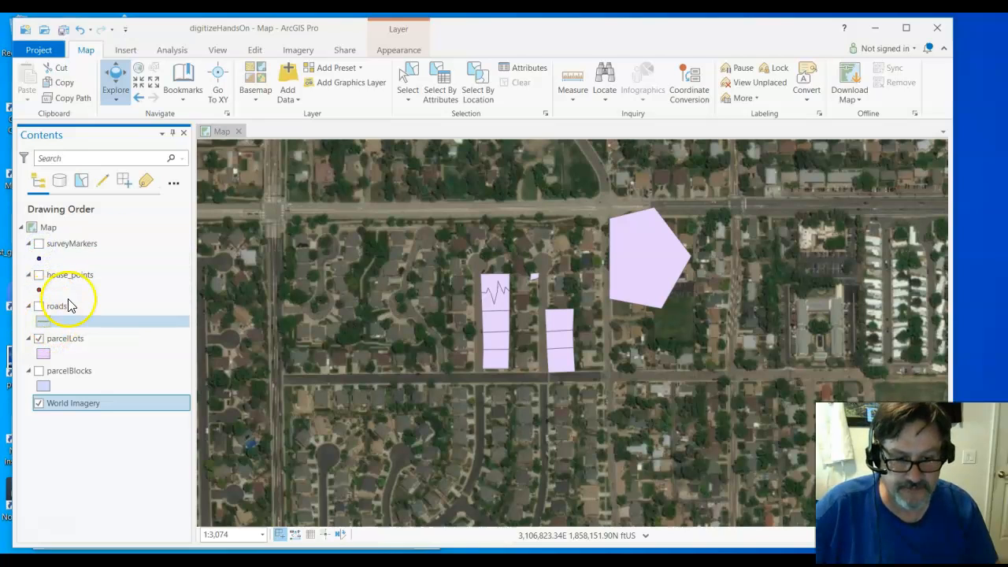
Step: Select the pentagon-shaped parcel lot east of the block and delete it
click(406, 83)
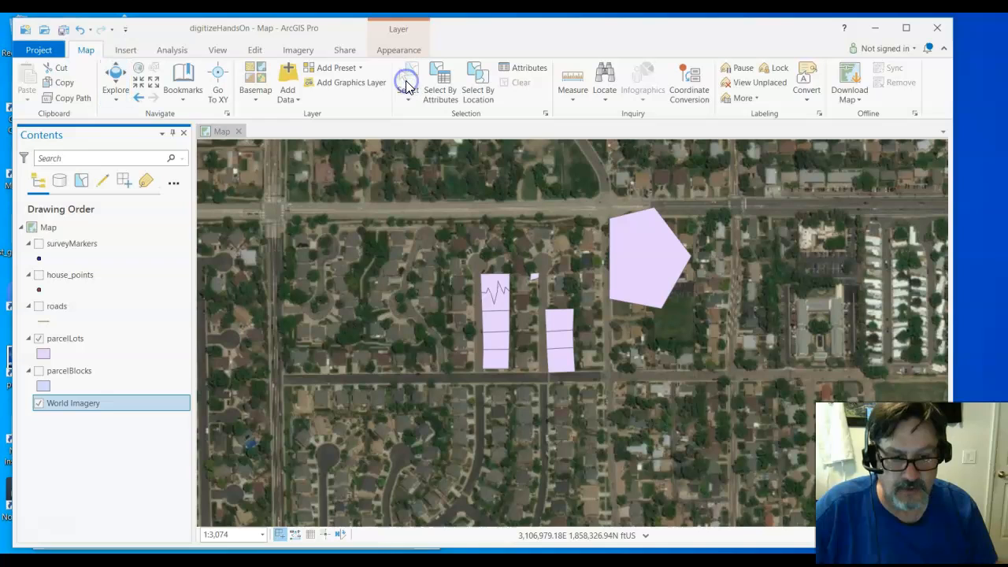
click(600, 234)
drag(600, 234, 713, 329)
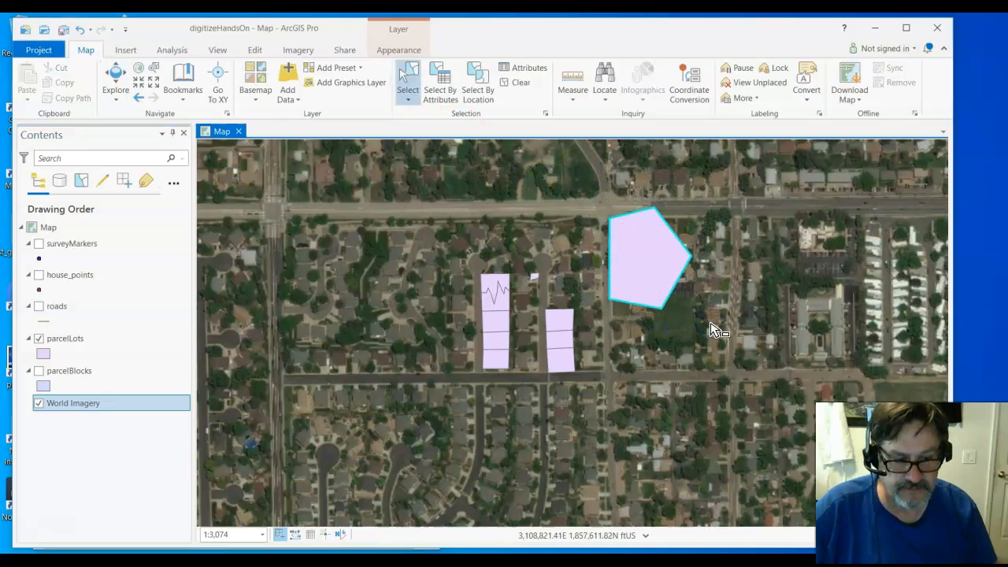
key(Delete)
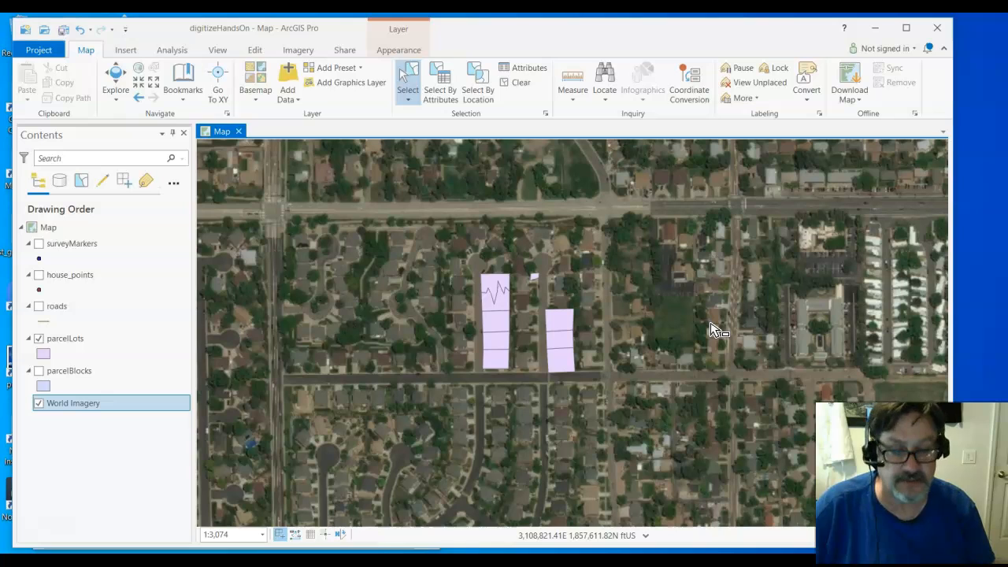
Step: Select the western column of parcel lots together with the small polygon beside it and delete them
drag(460, 241, 522, 407)
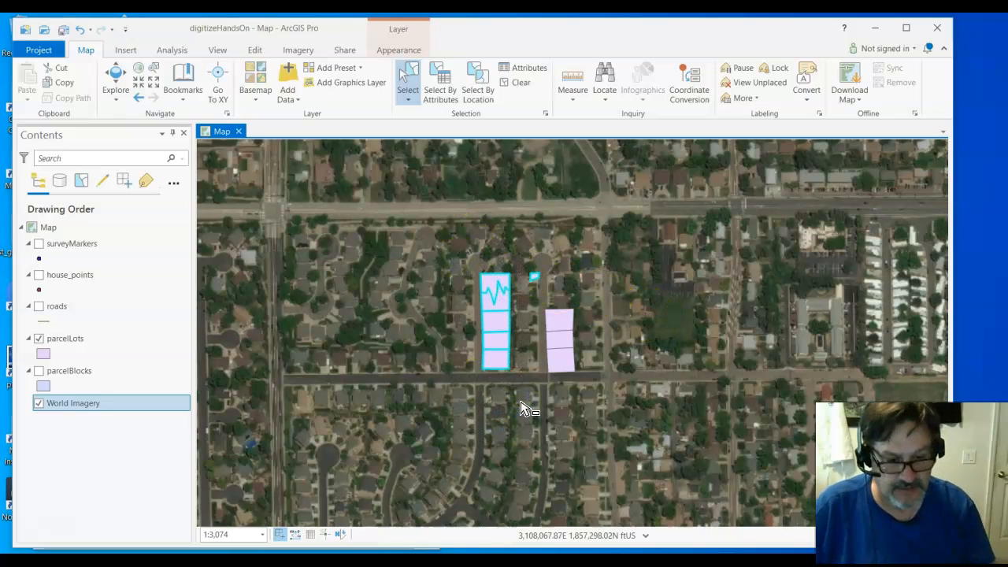
drag(450, 242, 533, 388)
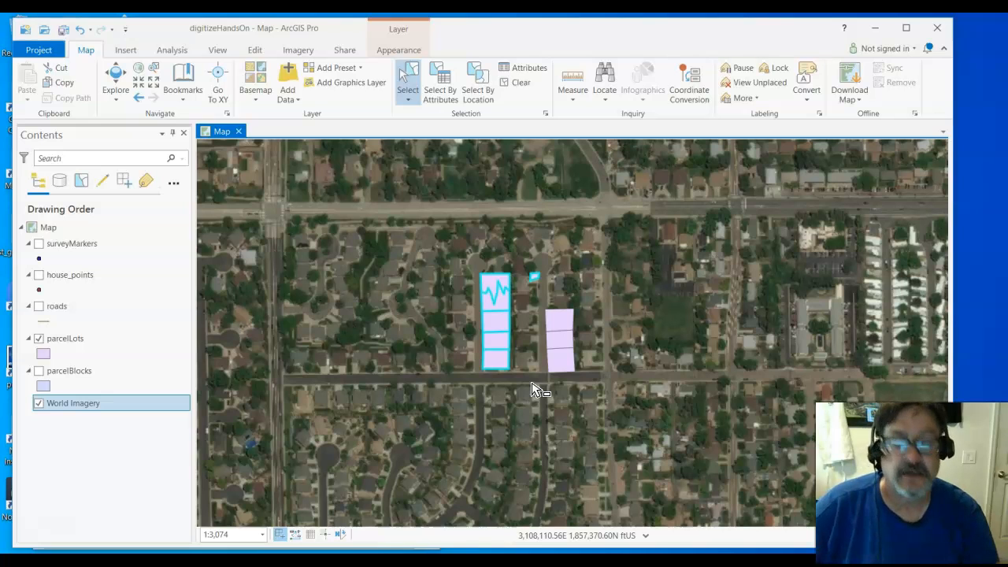
key(Delete)
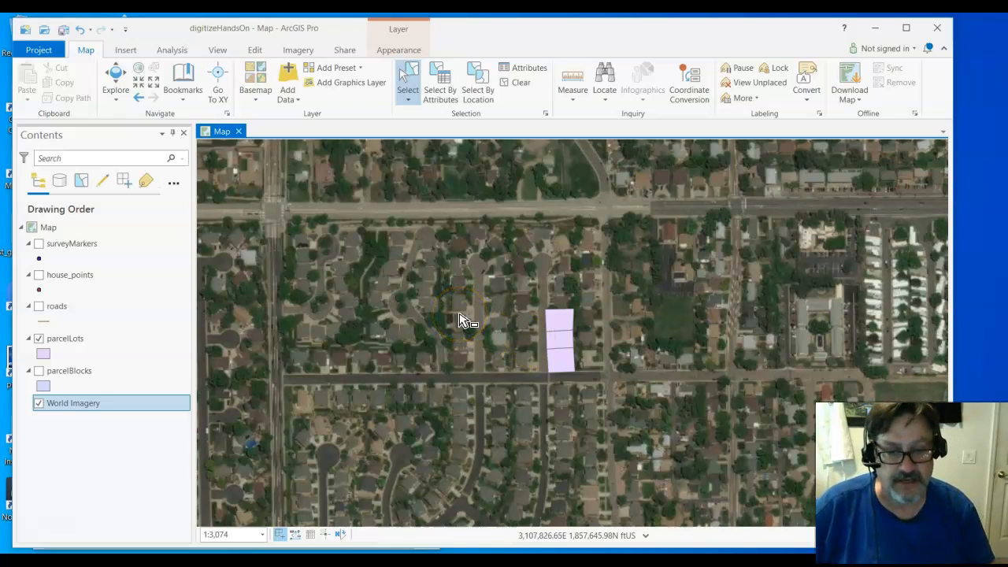
Step: Show the surveyMarkers, house_points, roads and parcelBlocks layers again
click(254, 50)
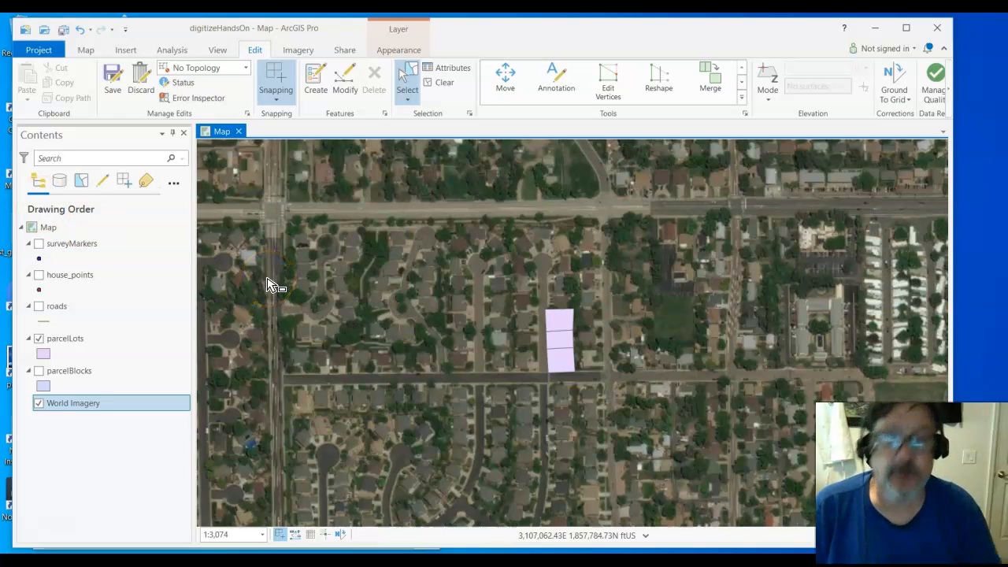
click(39, 244)
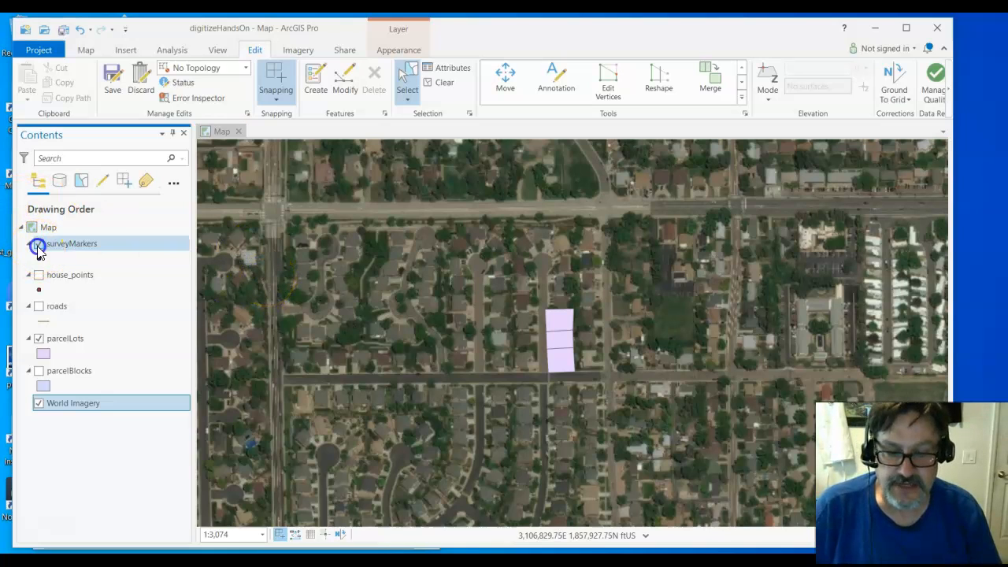
click(38, 276)
click(39, 306)
click(38, 371)
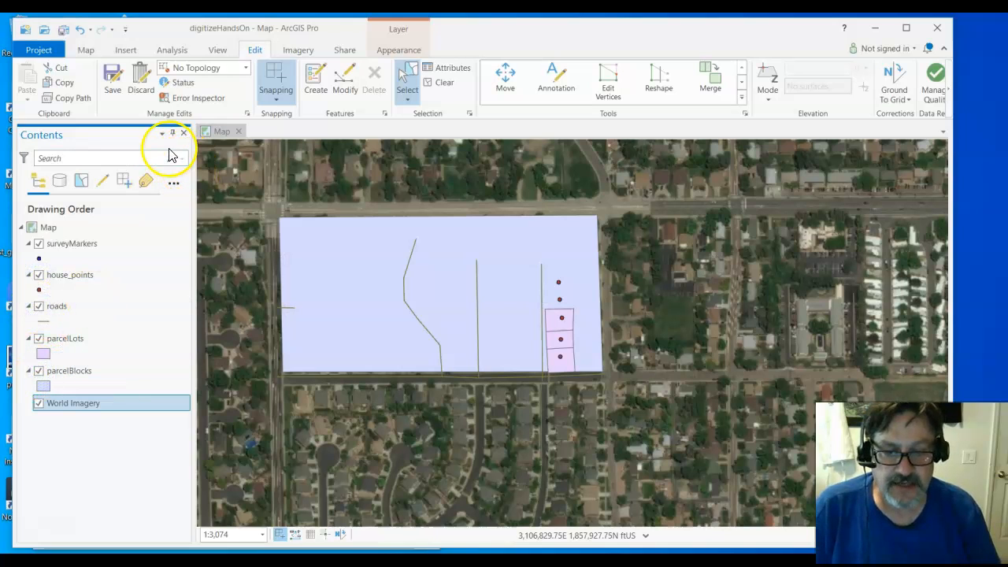
Step: Save all edits to the map, reviewing the pending edits by layer and by source before confirming
click(162, 34)
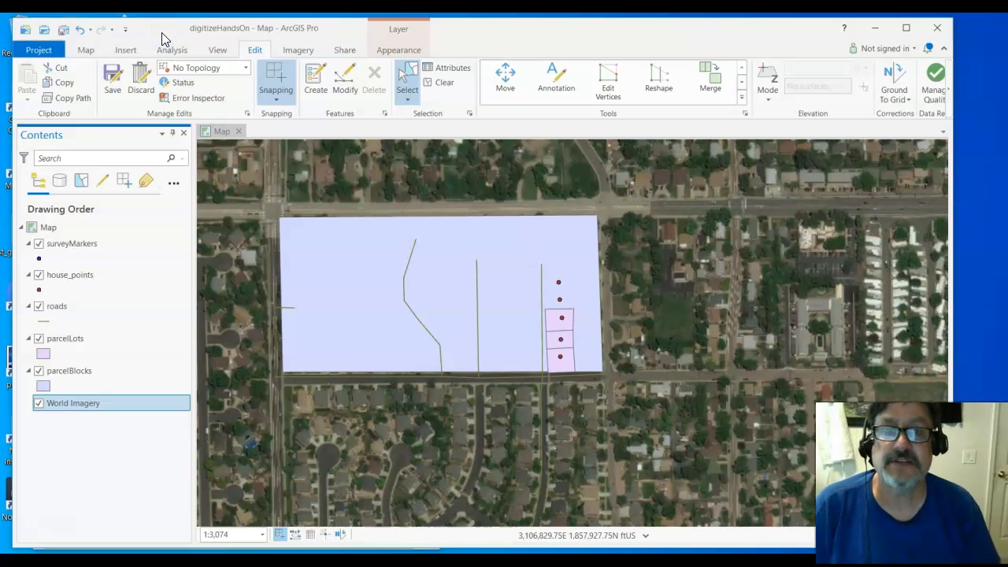
click(112, 88)
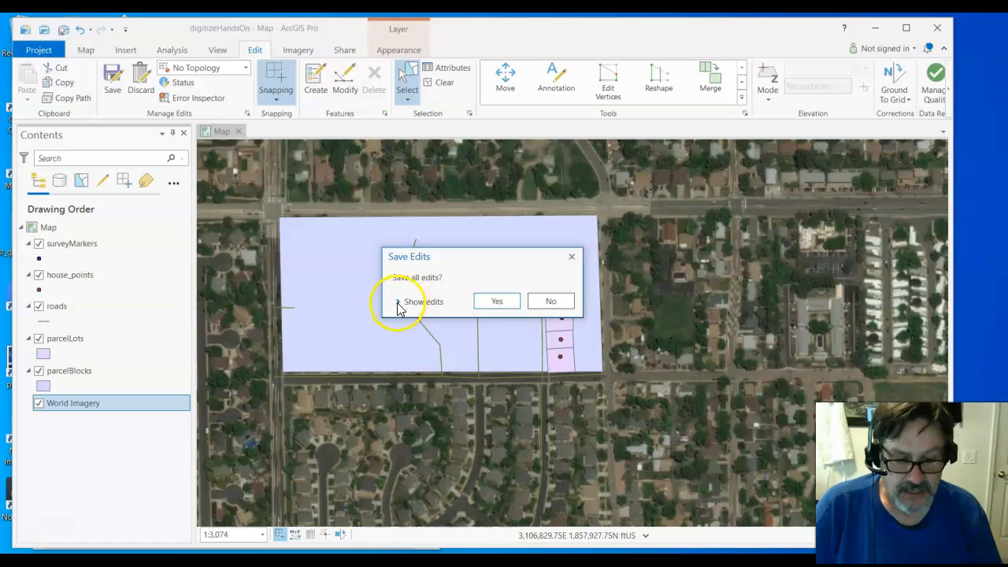
click(400, 302)
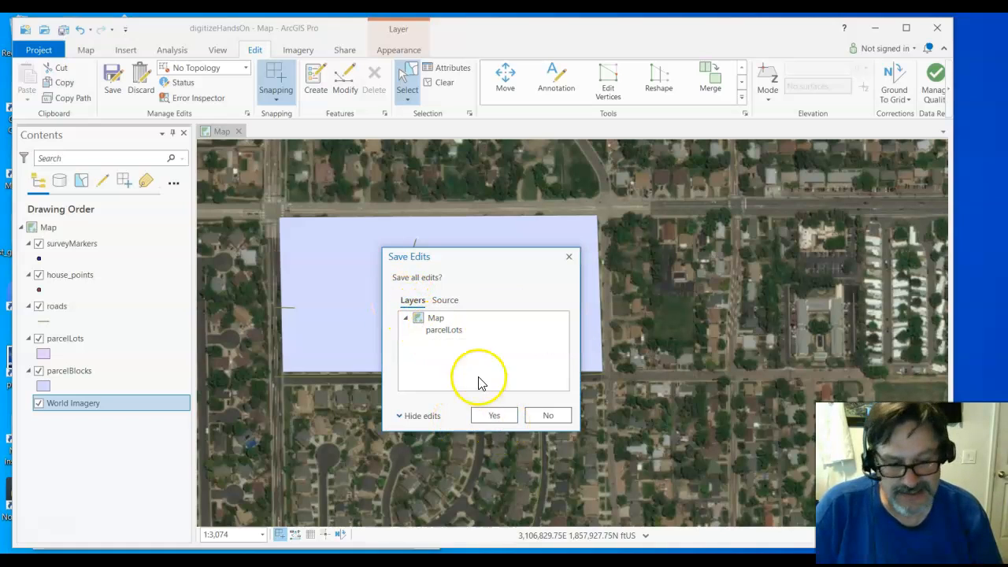
click(445, 302)
click(412, 300)
click(493, 415)
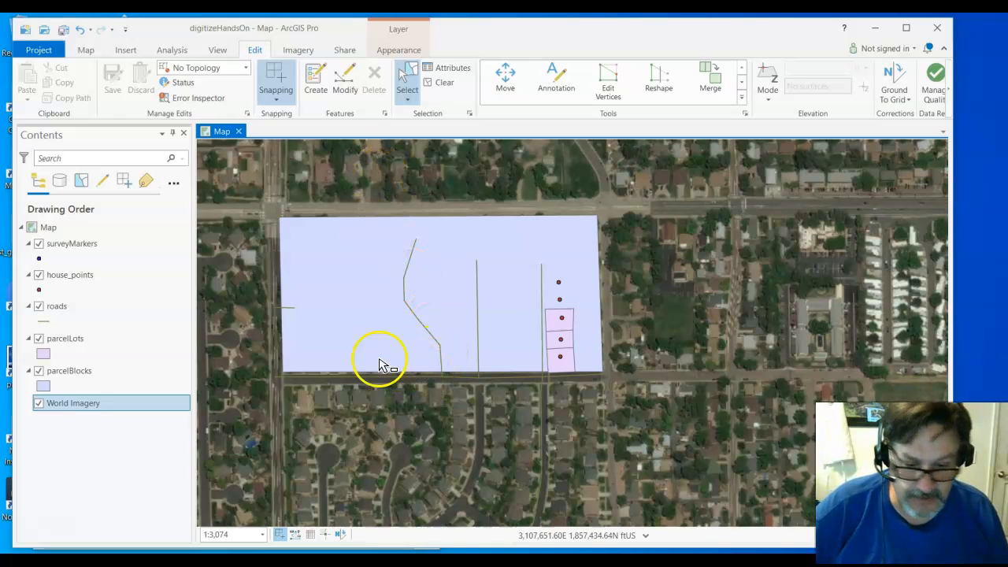
Step: Symbolize the roads layer with a red line 2 pt wide and apply the changes
click(98, 323)
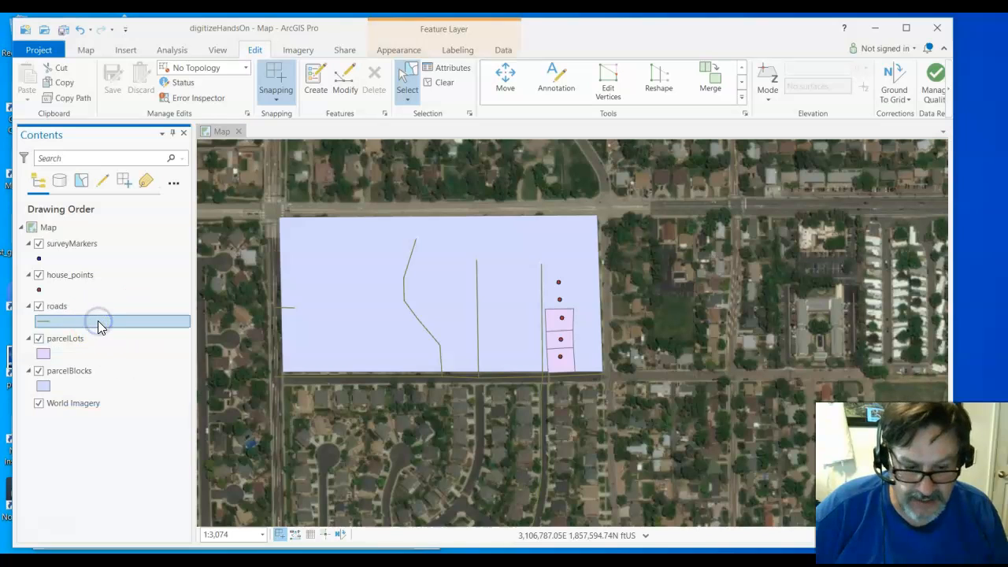
click(43, 322)
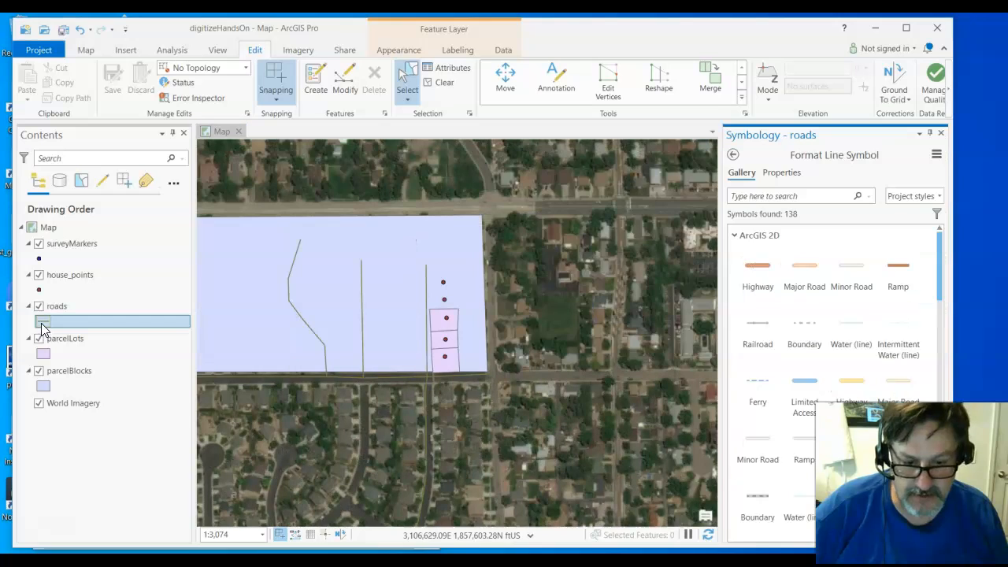
click(782, 175)
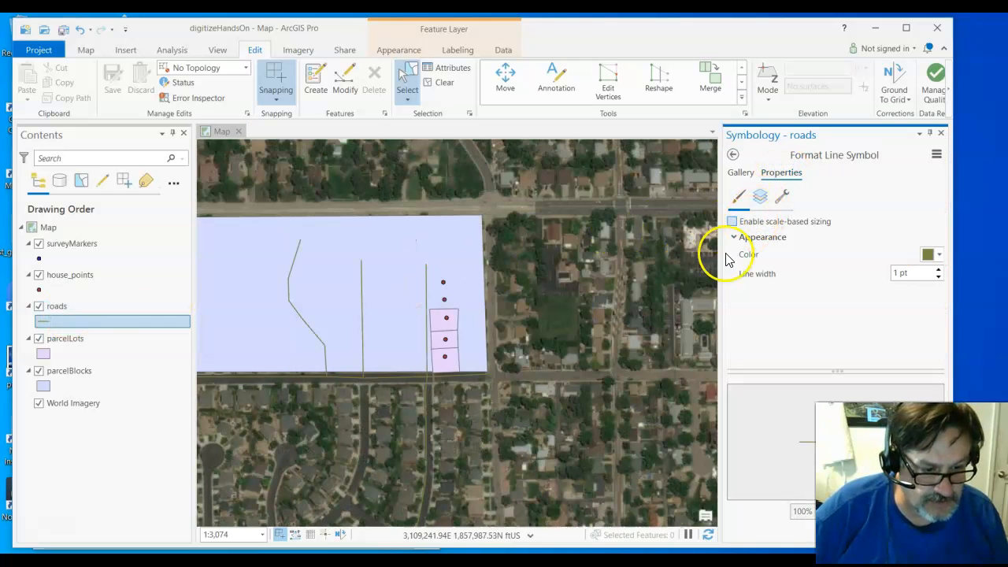
click(937, 255)
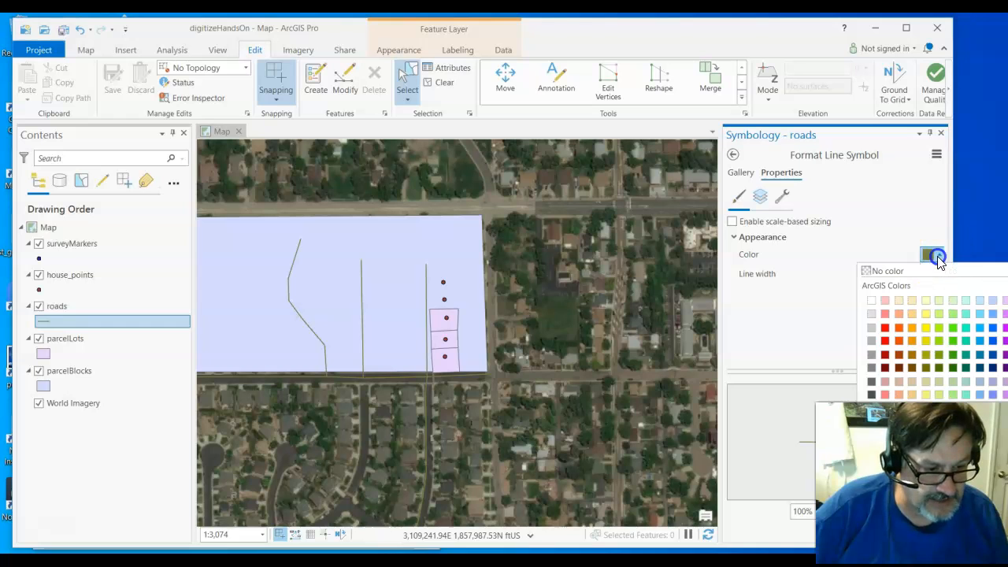
click(885, 340)
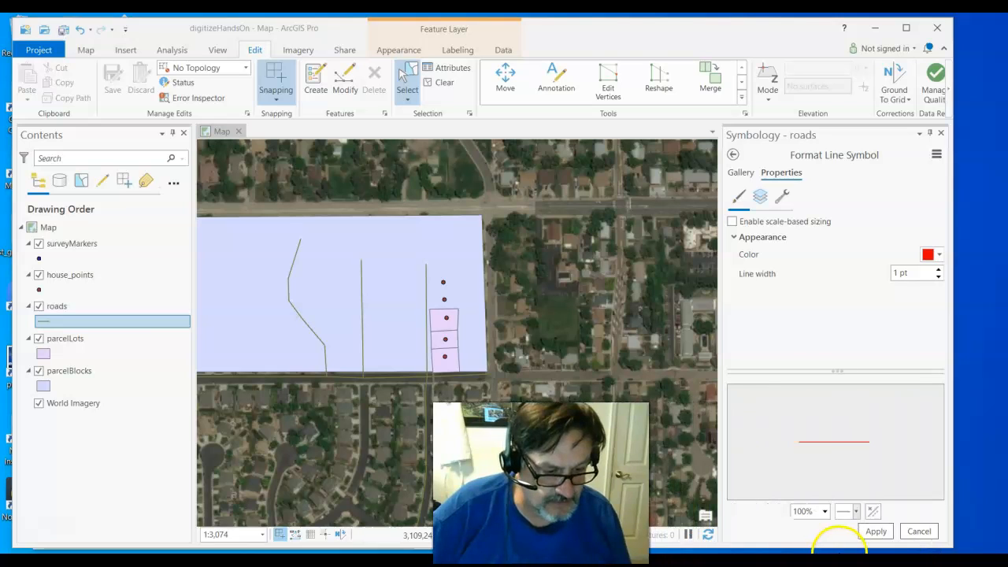
click(875, 532)
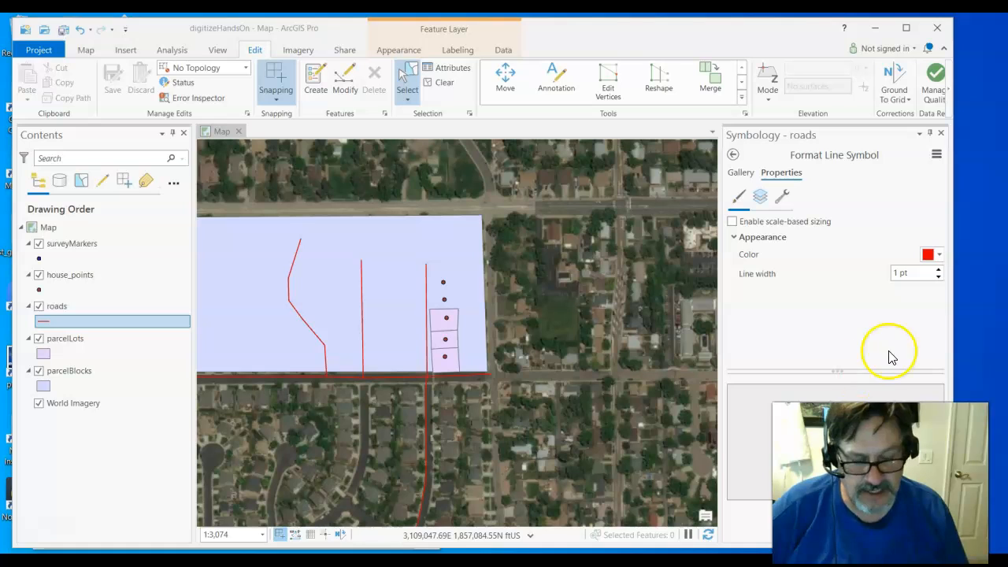
click(939, 272)
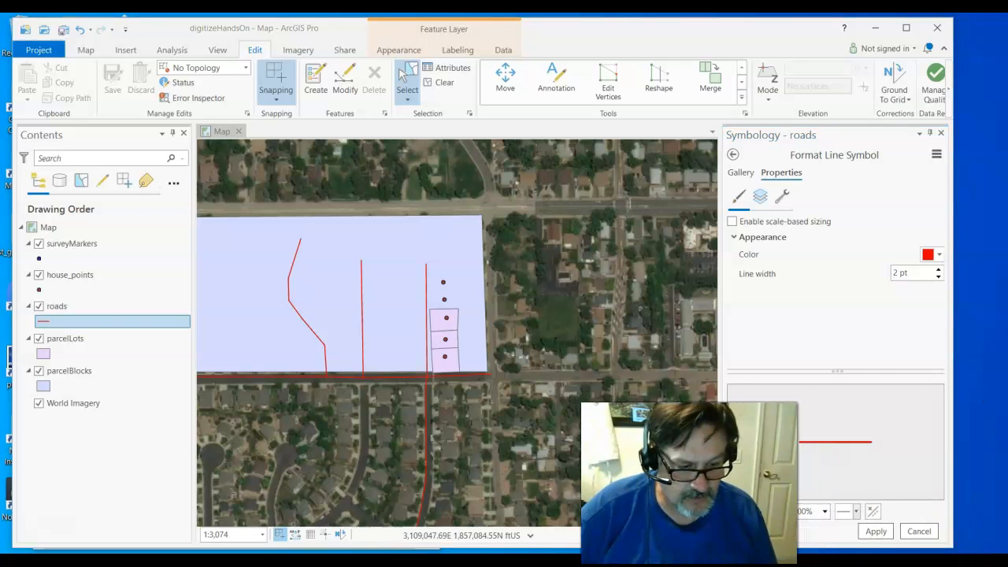
click(875, 530)
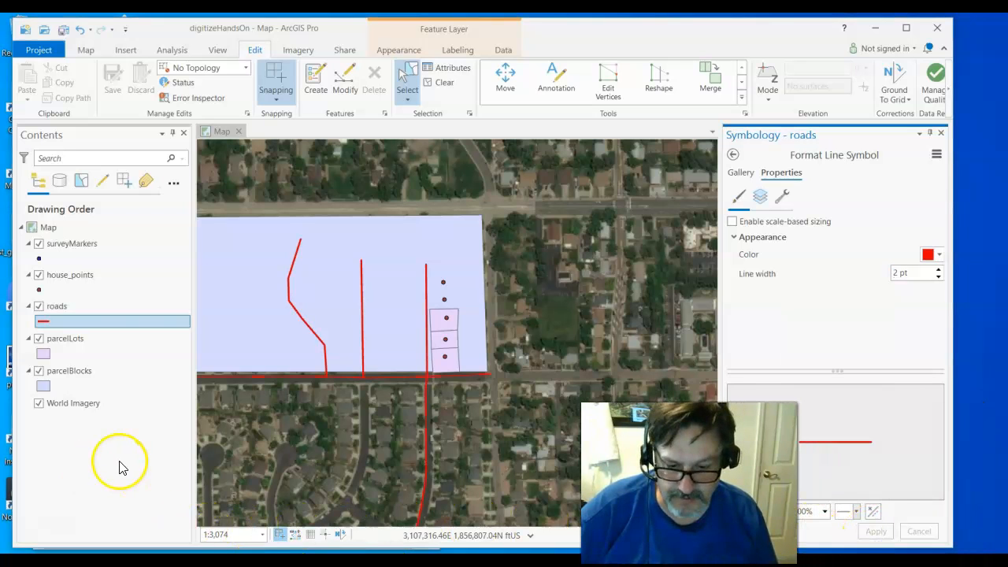
Step: Turn the World Imagery basemap off and back on to compare the map with and without imagery
click(39, 403)
click(38, 407)
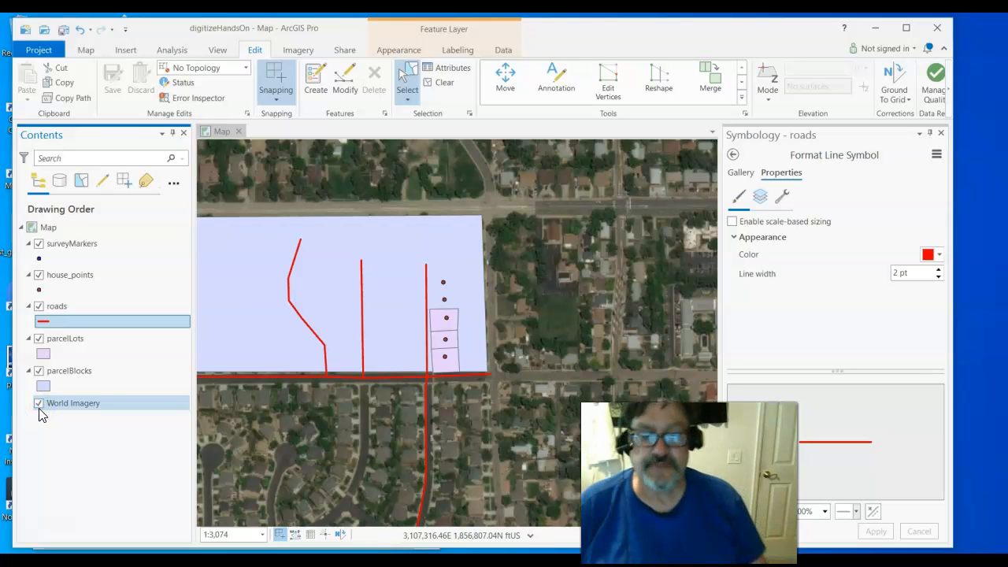